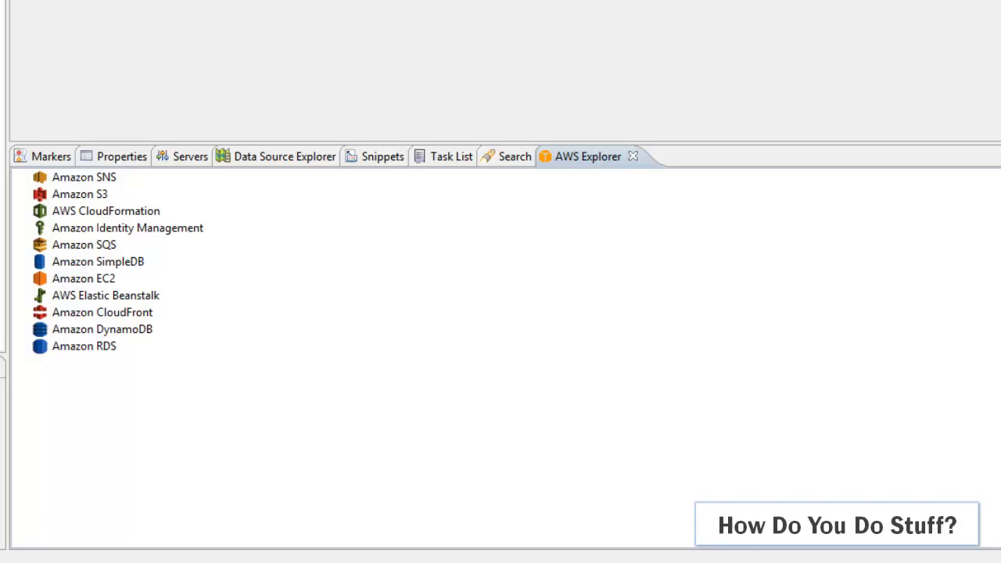
Check the account details in the AWS Toolkit preferences, briefly revealing the secret access key and hiding it again
click(274, 57)
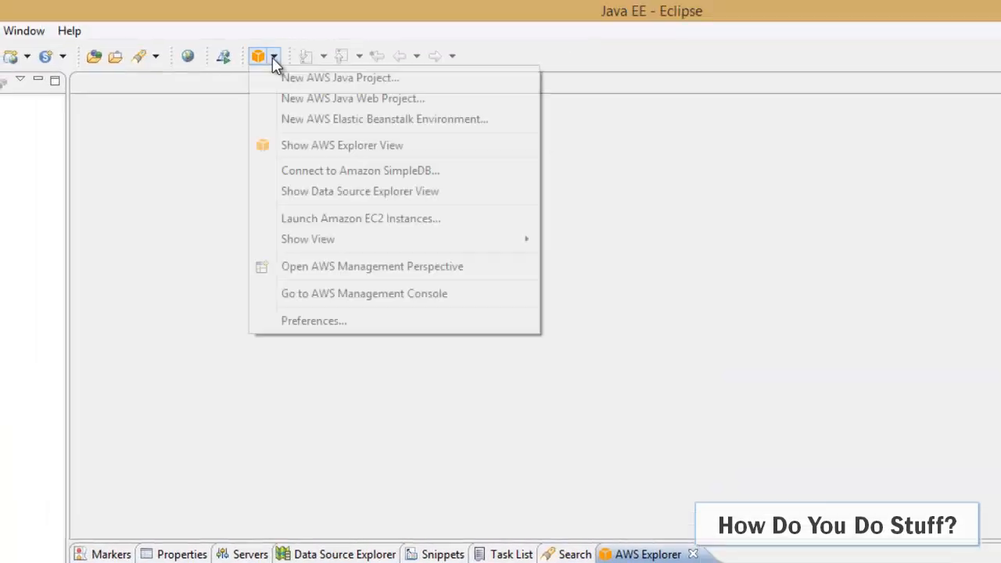
click(330, 321)
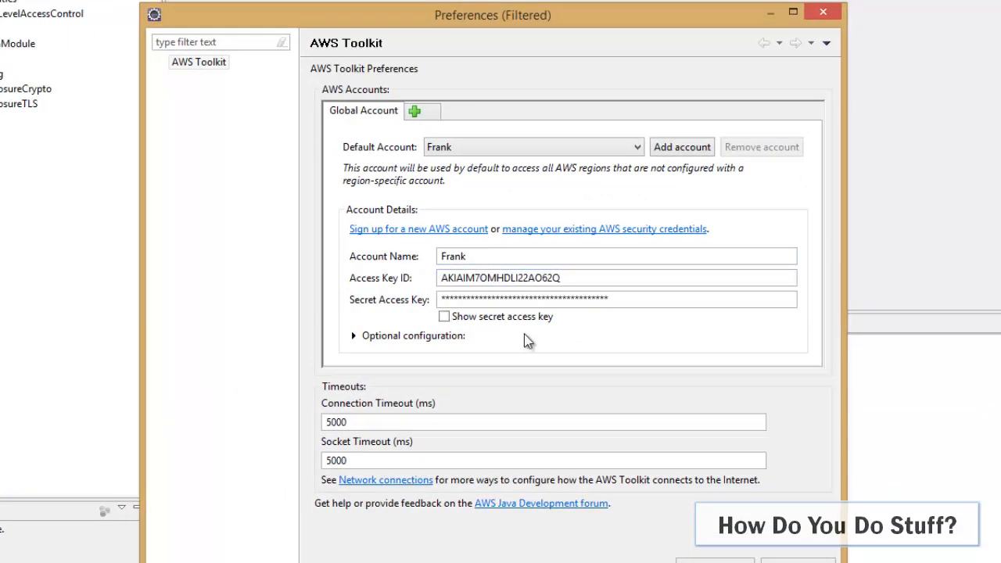
click(445, 317)
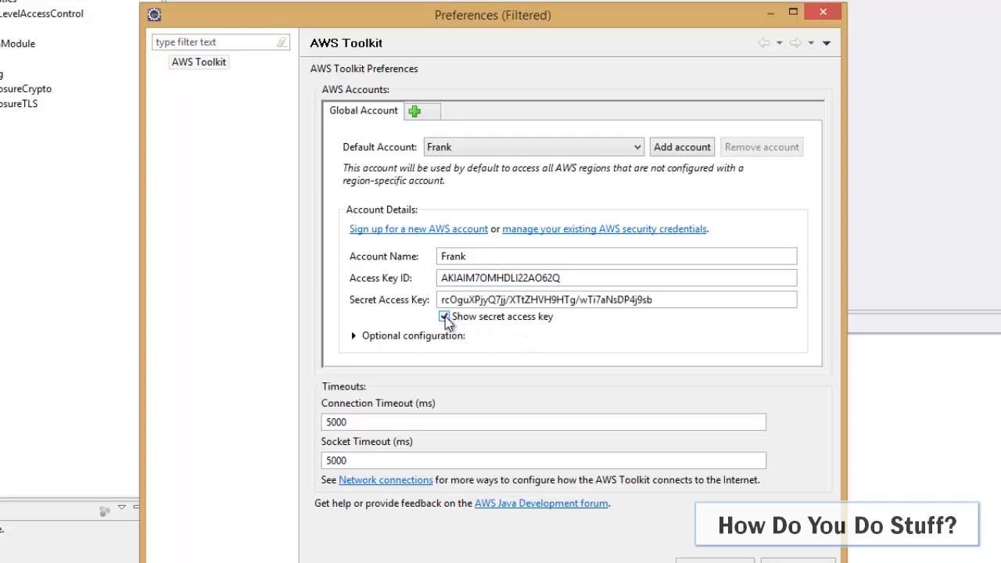
click(444, 317)
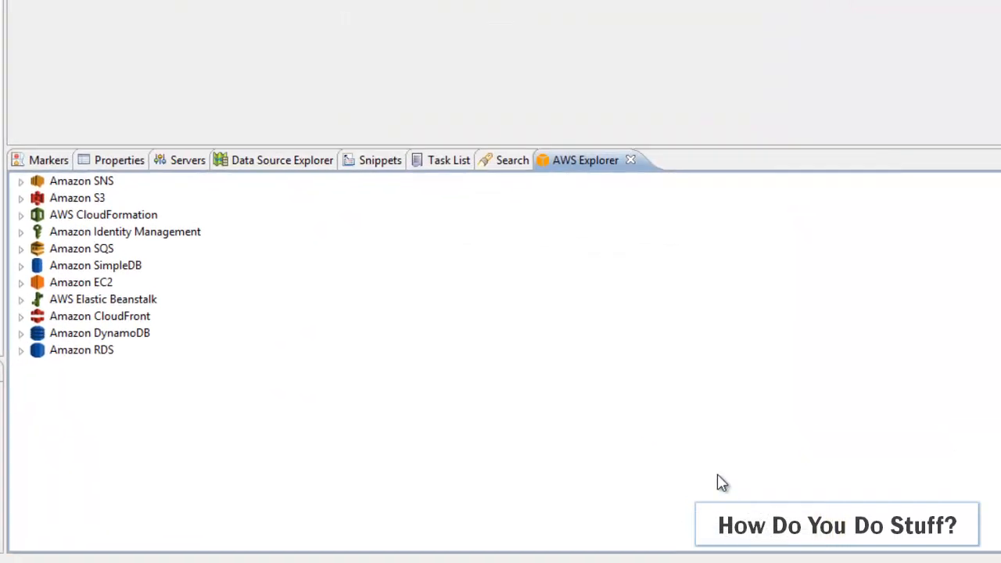
Start a new Amazon DynamoDB table named Trainers with a String hash key named TrainerName
right_click(146, 344)
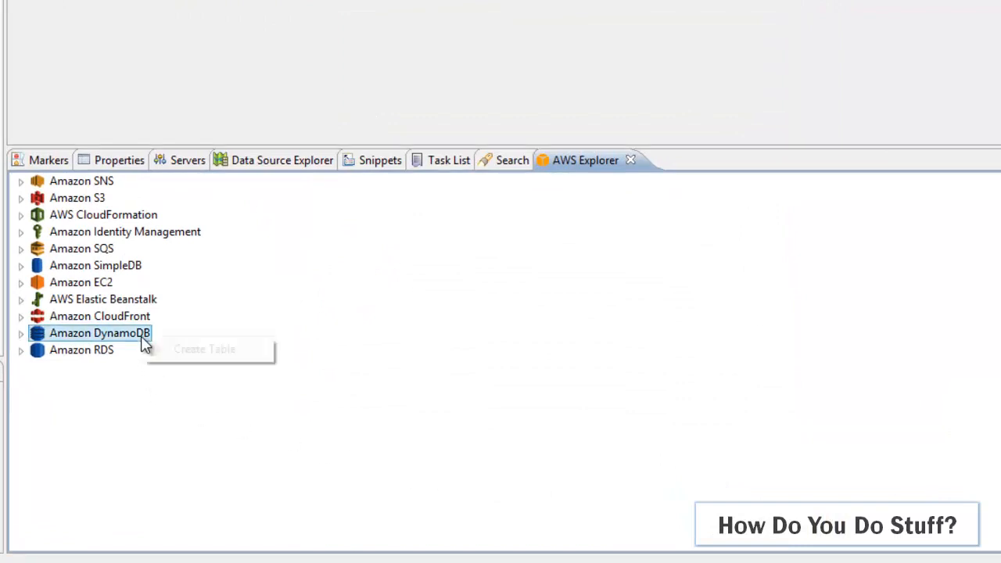
click(208, 350)
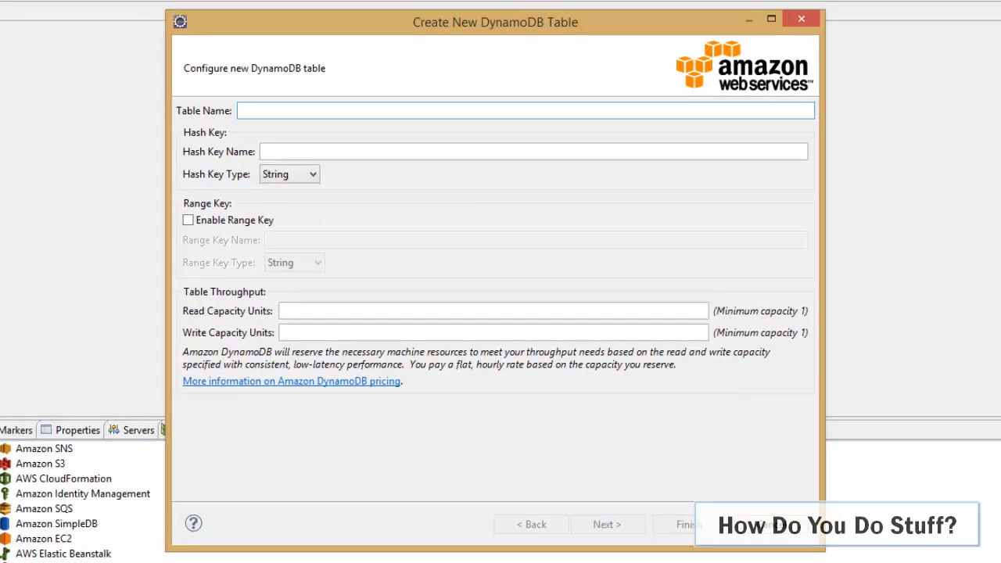
click(388, 54)
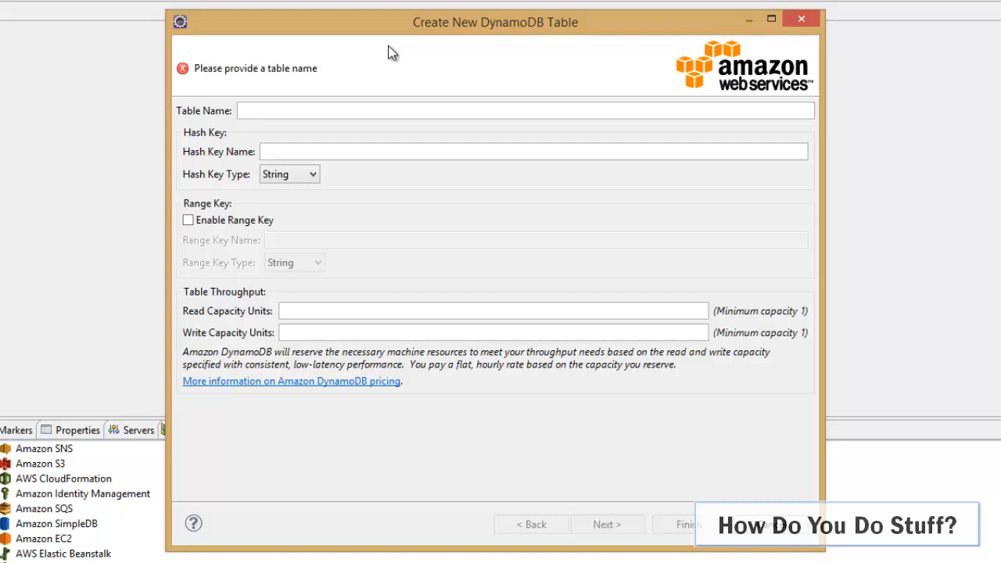
click(426, 111)
text(T)
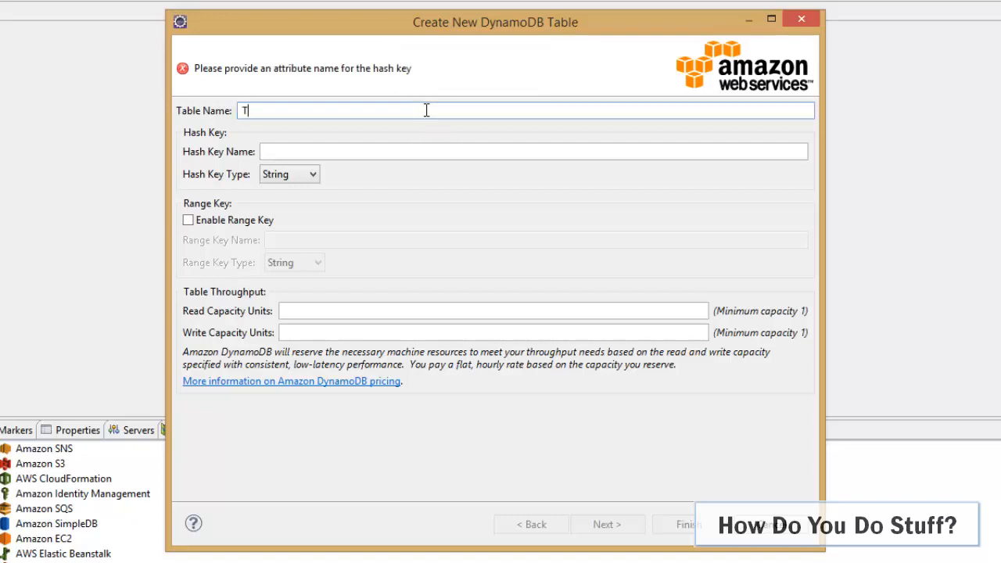
text(rainers)
click(286, 151)
text(Train)
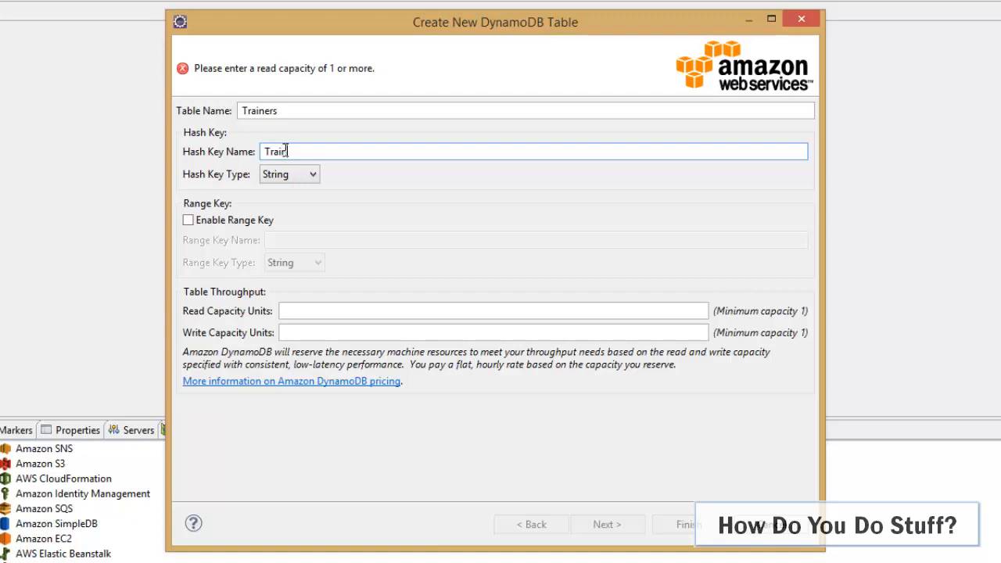
text(erName)
Set the table's read and write capacity units to 1 each and create it without secondary indexes
click(451, 312)
text(1)
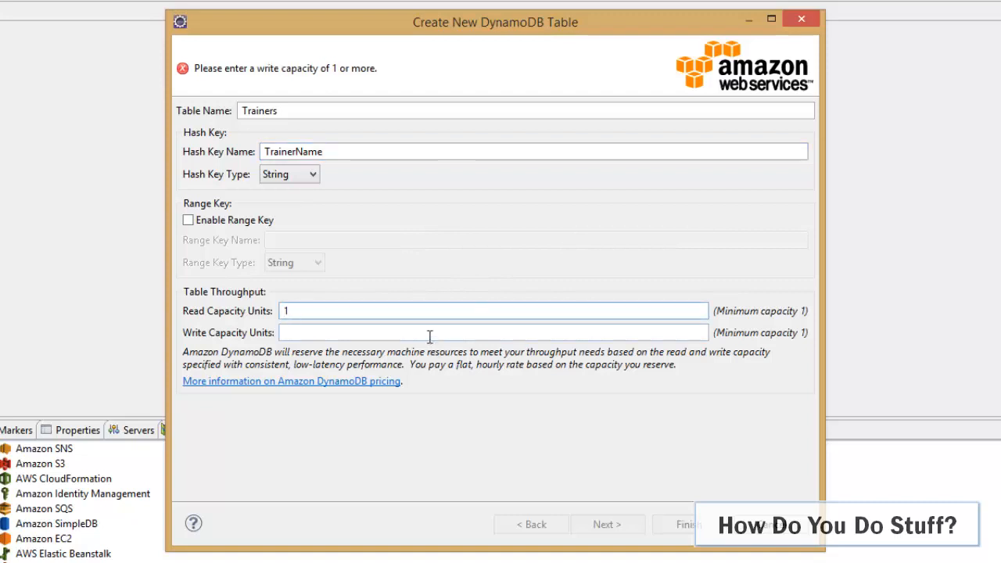
click(429, 337)
text(1)
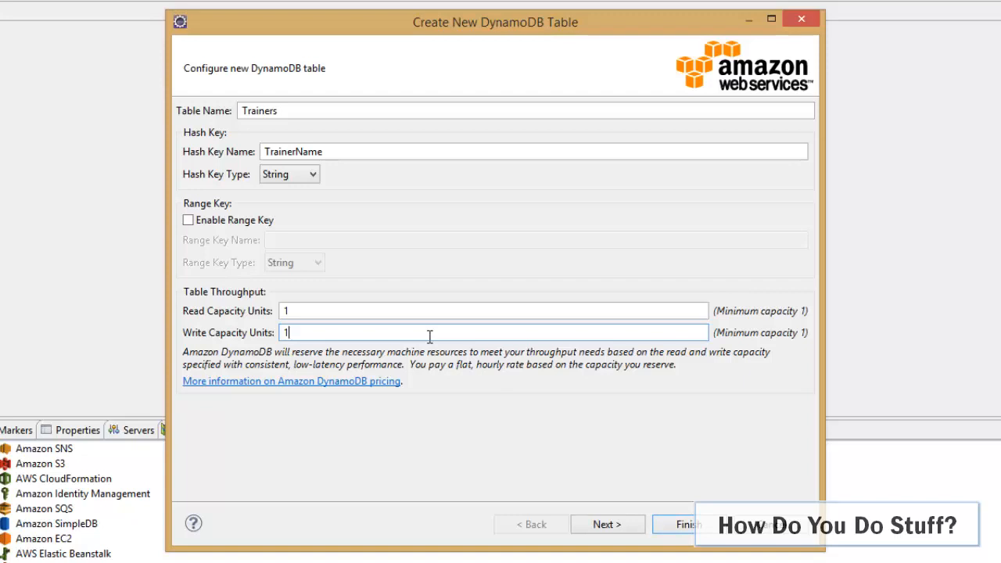
click(610, 524)
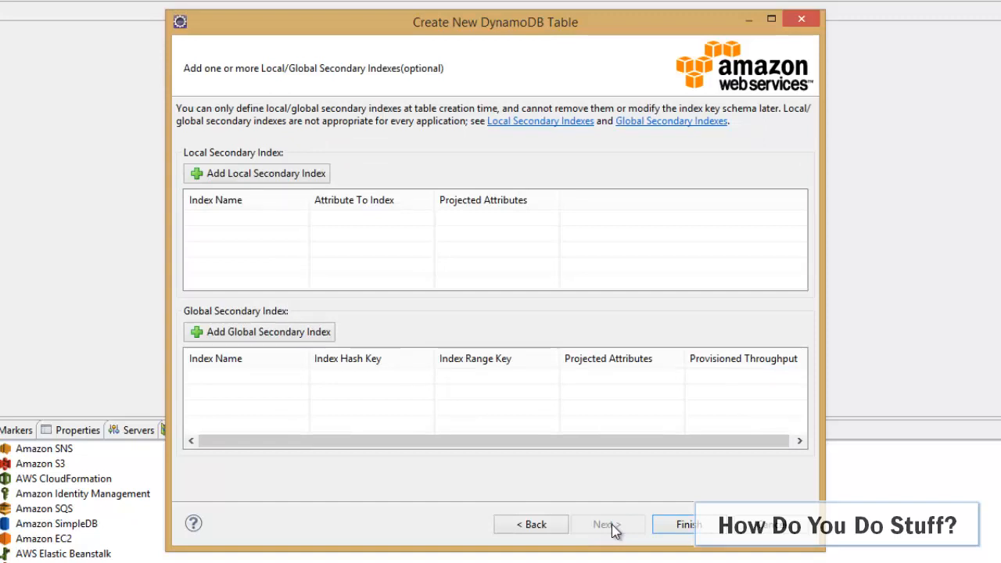
click(685, 525)
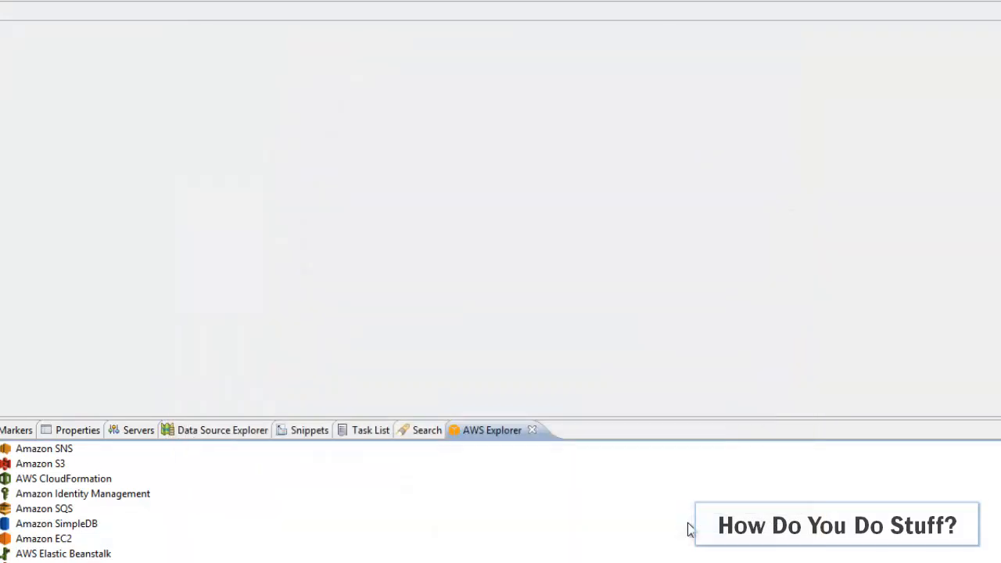
Open the Trainers table under Amazon DynamoDB in the query editor and add a first item with a trainer's first name as key
click(14, 507)
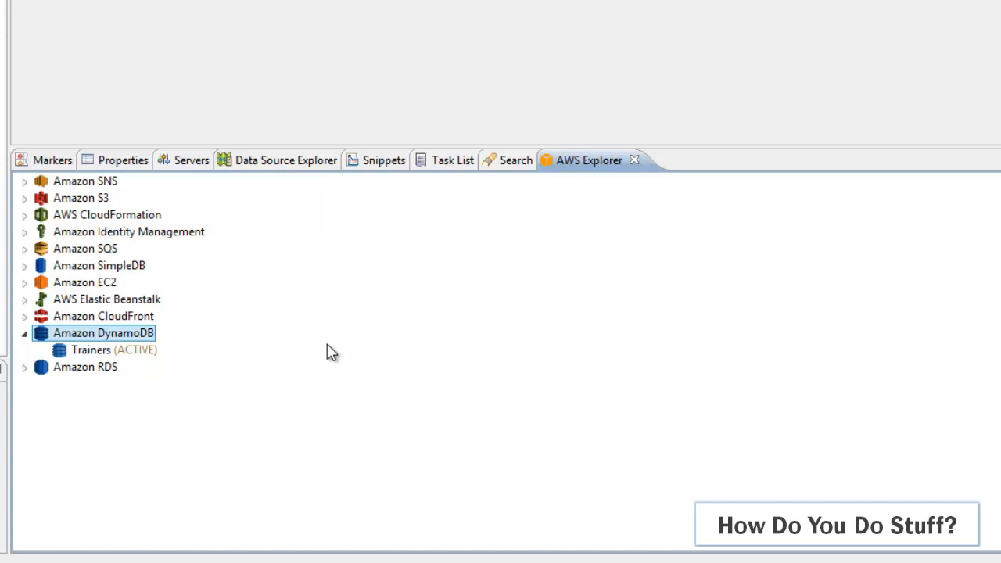
right_click(84, 358)
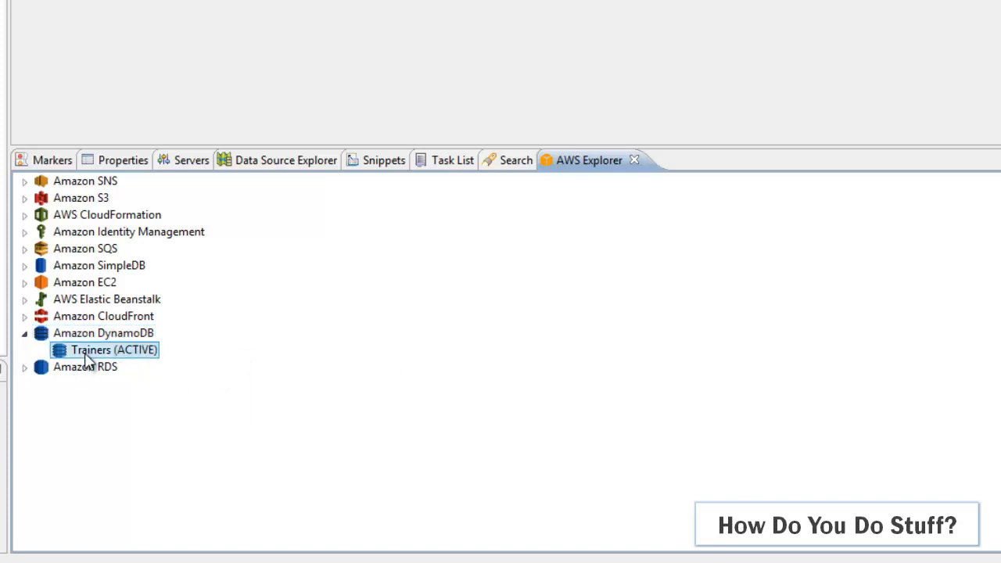
click(159, 367)
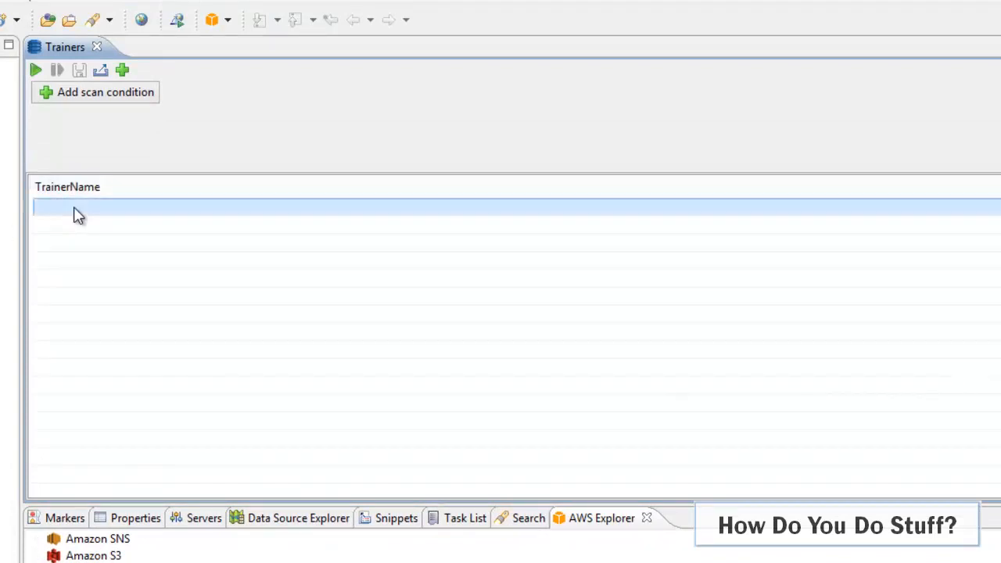
double_click(73, 214)
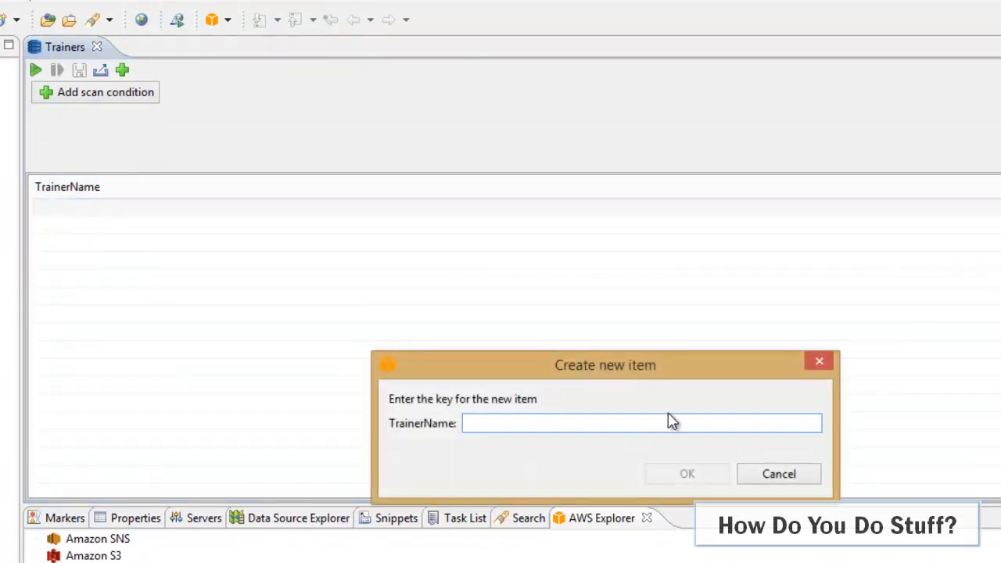
text(Phil)
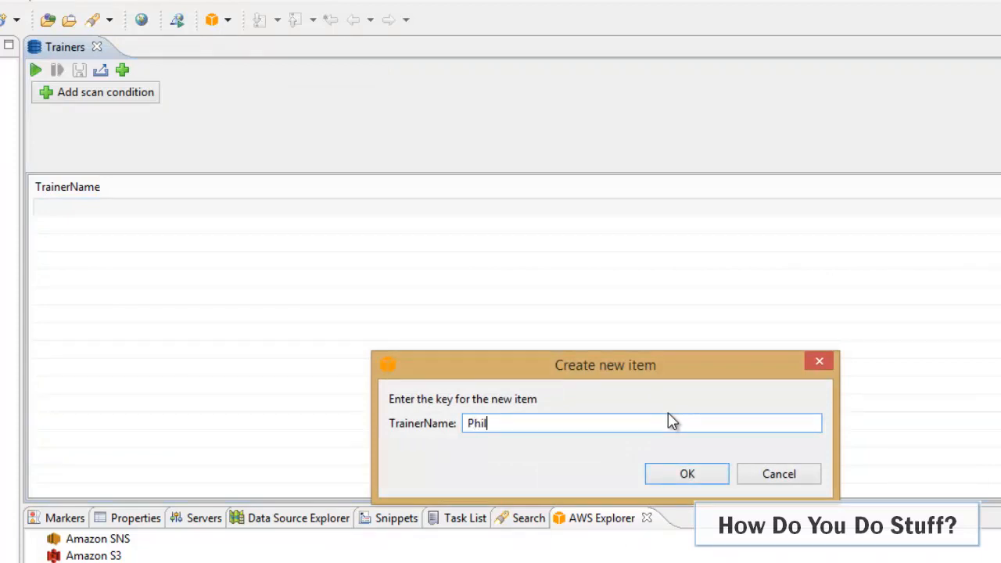
click(688, 473)
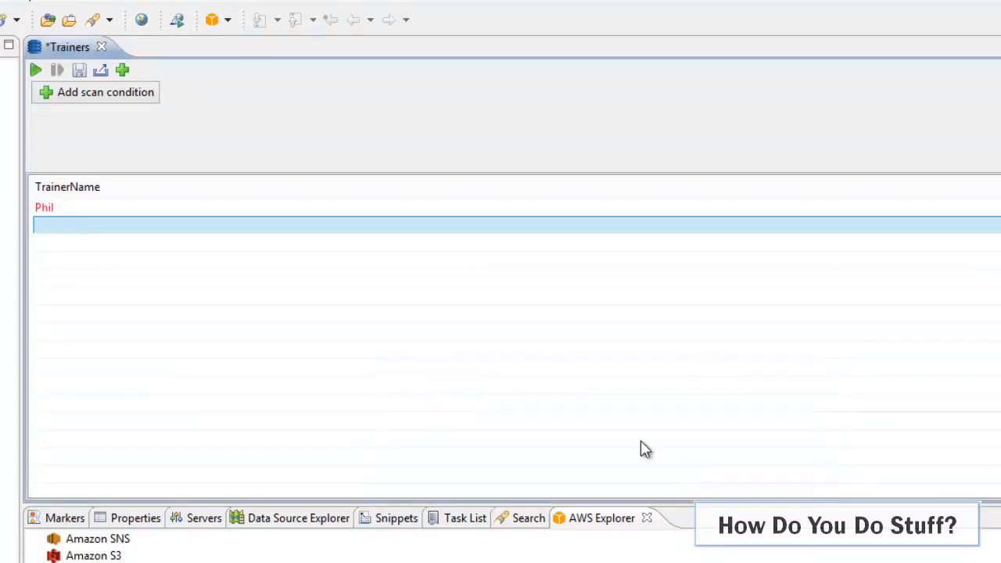
Add a second item to the Trainers table, entering another trainer's first name as the TrainerName key
double_click(162, 226)
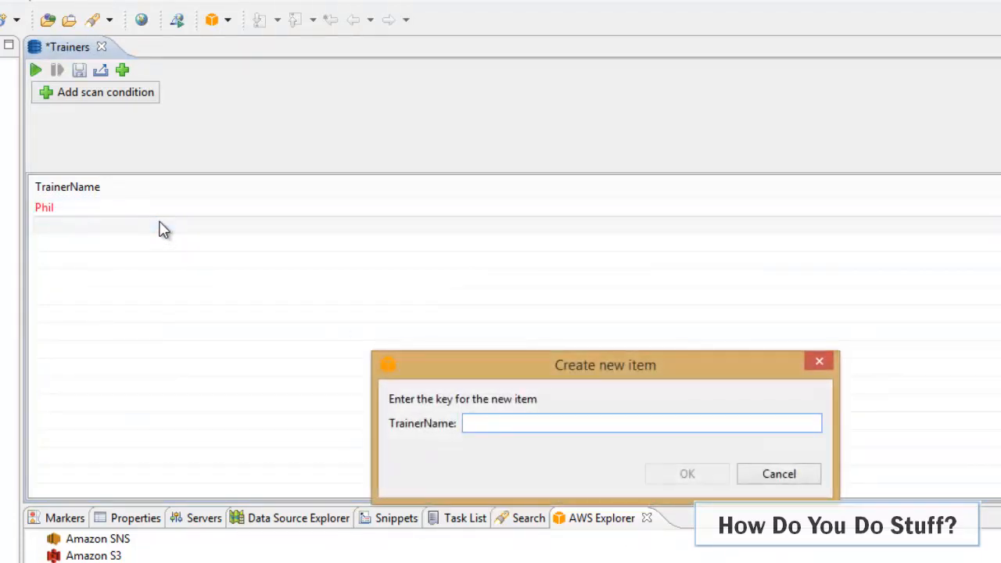
text(Maik)
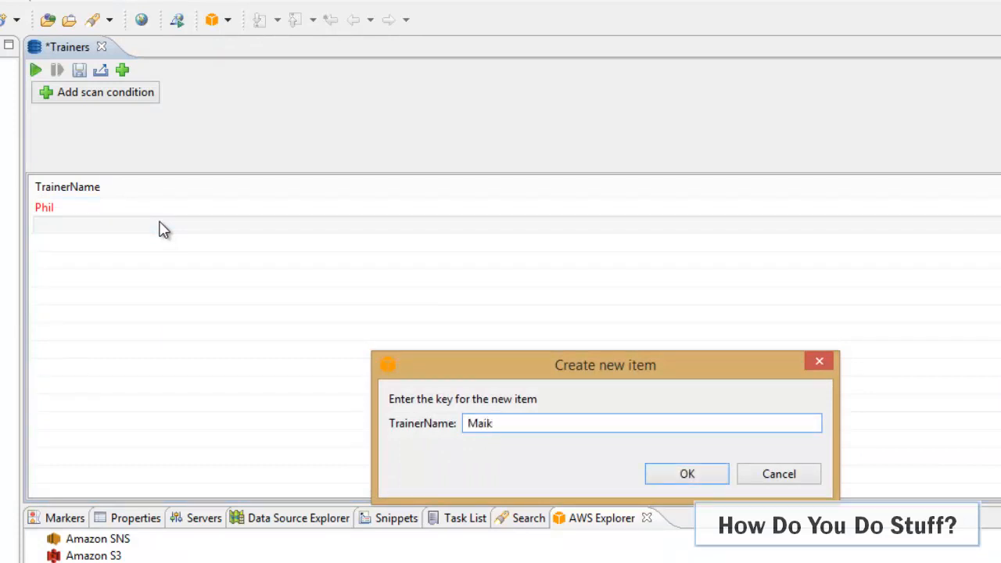
key(BackSpace)
key(BackSpace)
key(BackSpace)
text(ike)
click(683, 475)
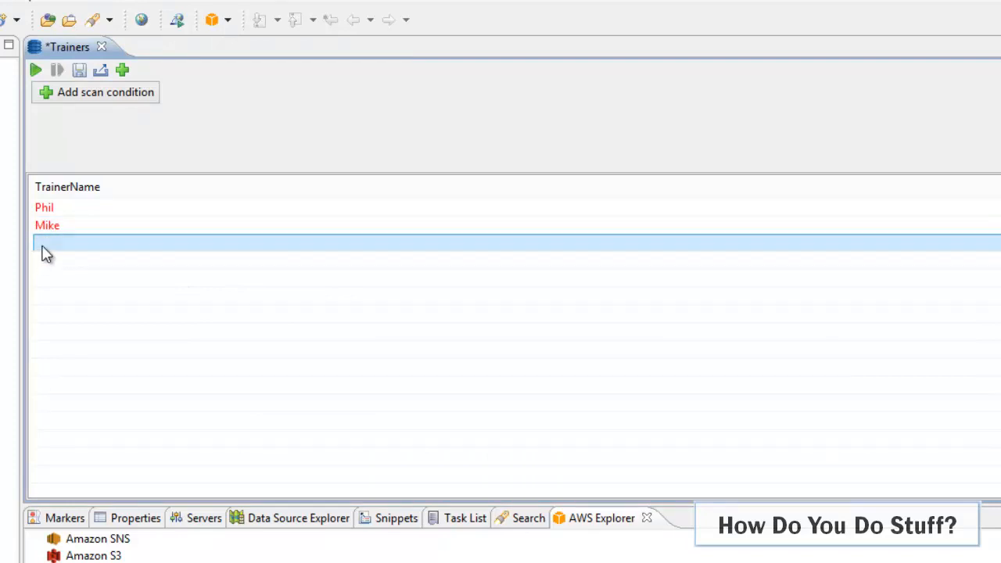
Add a third and a fourth item to the Trainers table, each with a different trainer's first name as key
click(43, 249)
text(Mat)
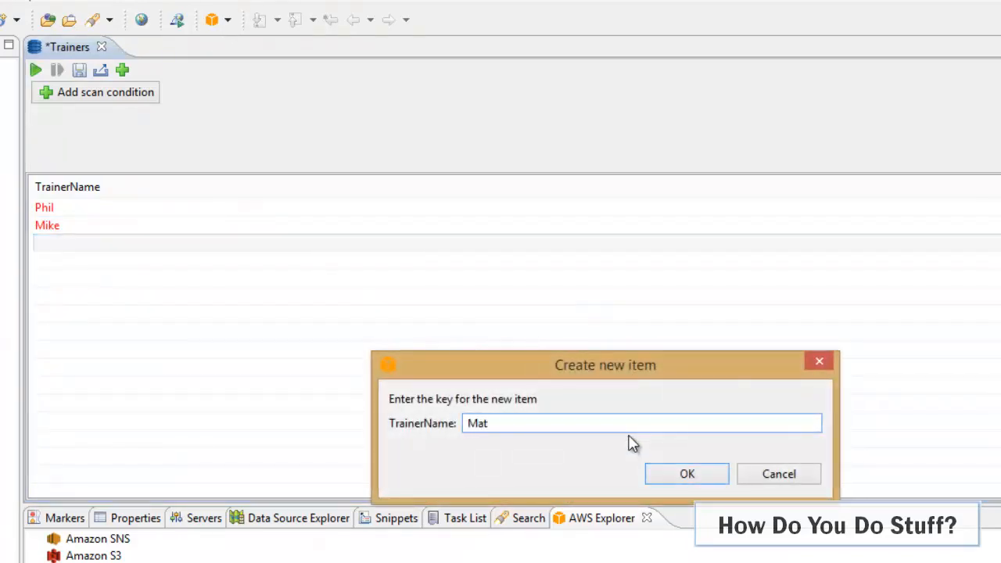
text(t)
click(695, 475)
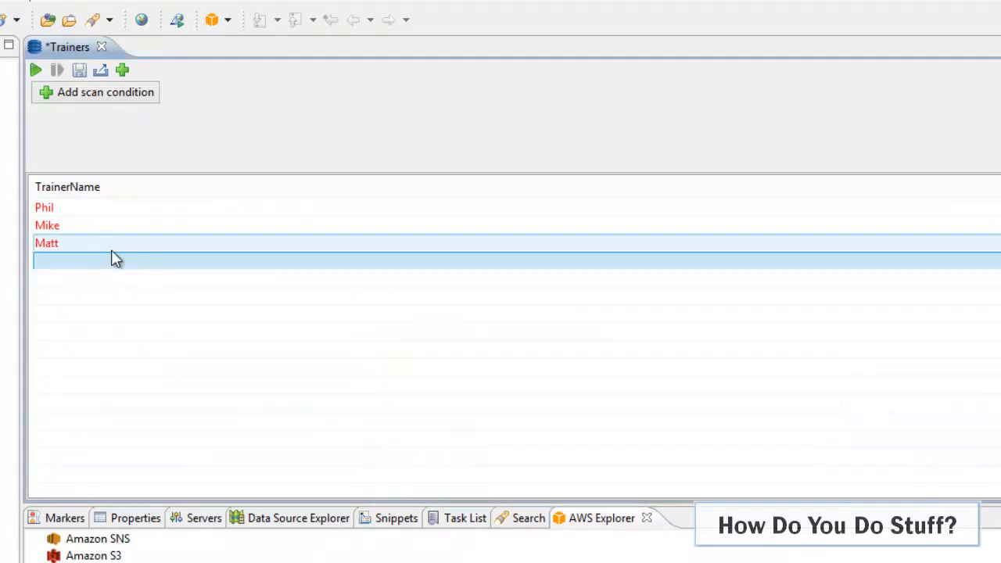
click(112, 262)
text(Ge)
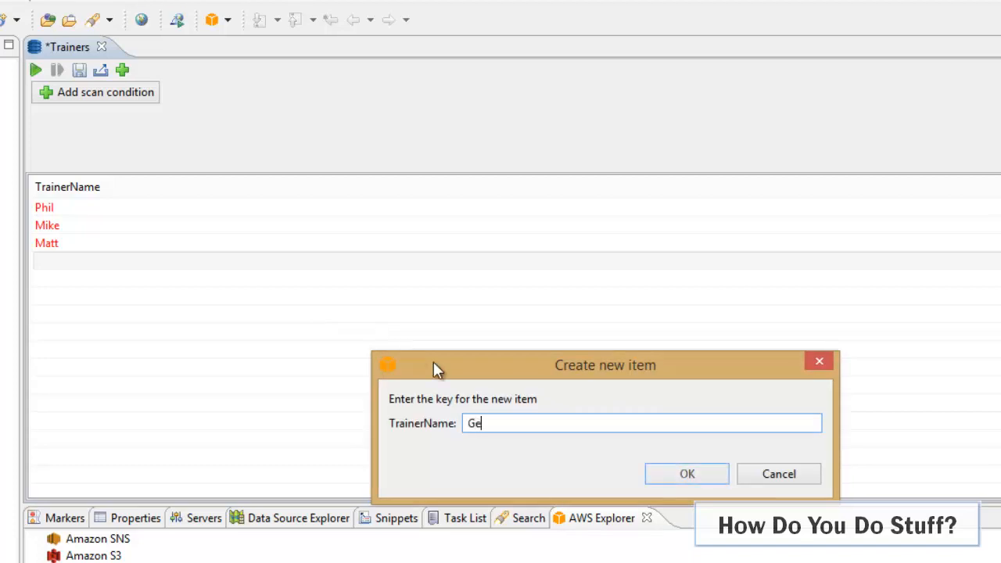
text(raldine)
click(683, 476)
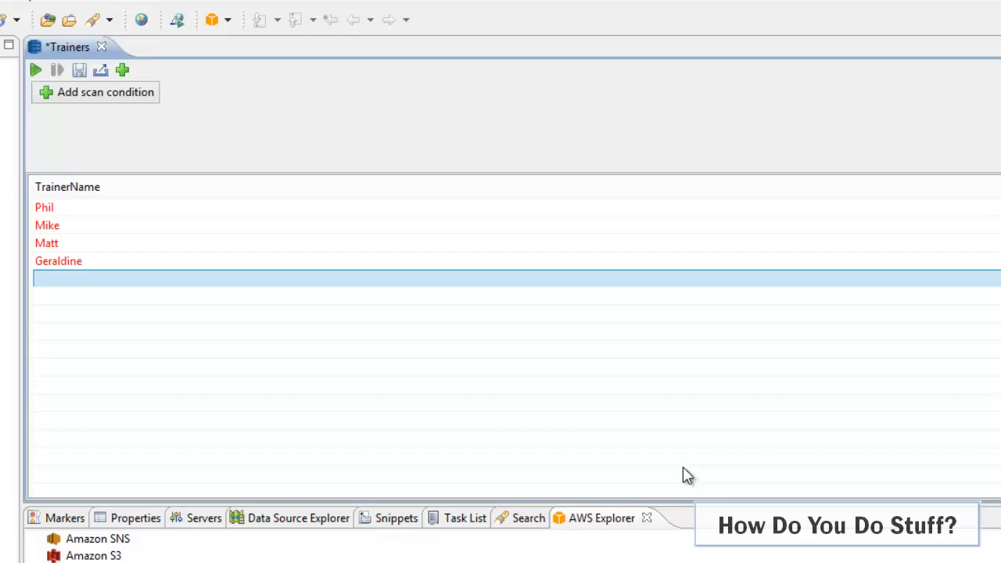
Delete the Trainers table from Amazon DynamoDB in the AWS Explorer and confirm the deletion
click(601, 518)
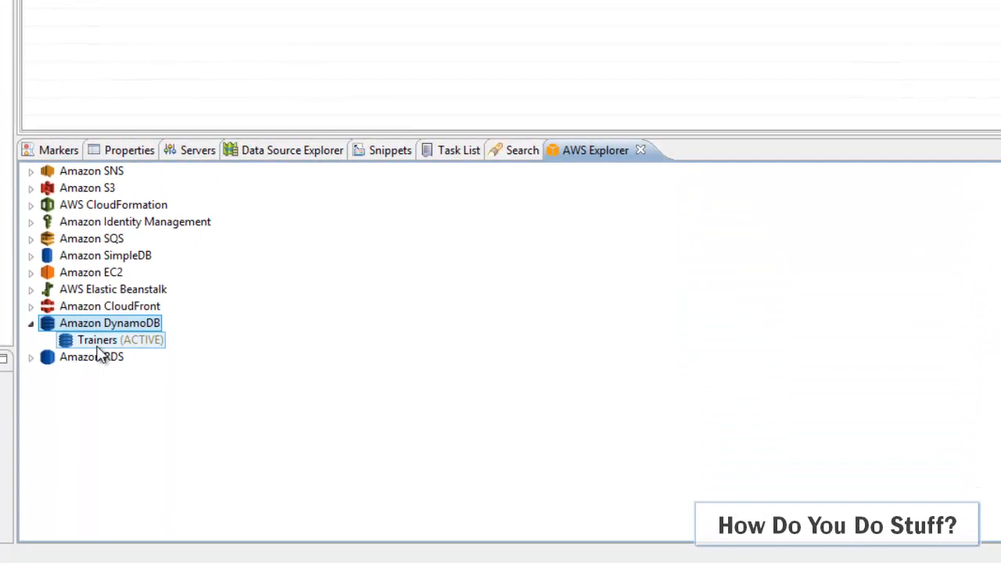
right_click(98, 347)
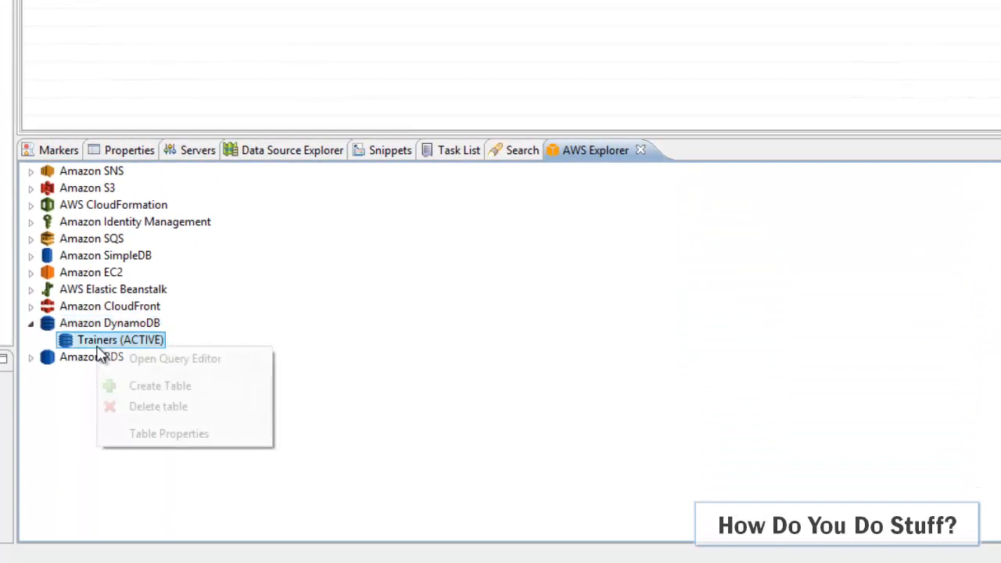
click(157, 407)
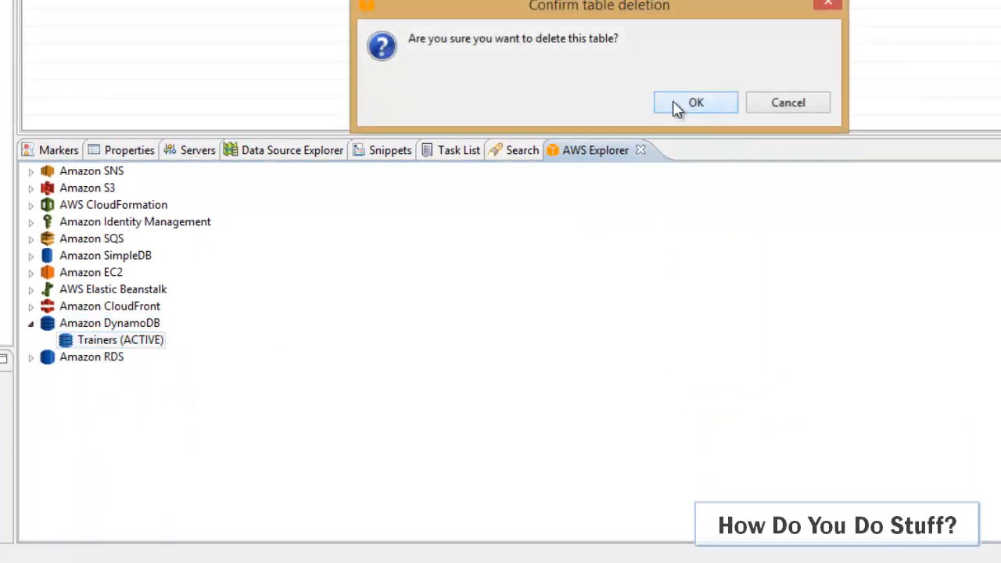
click(677, 109)
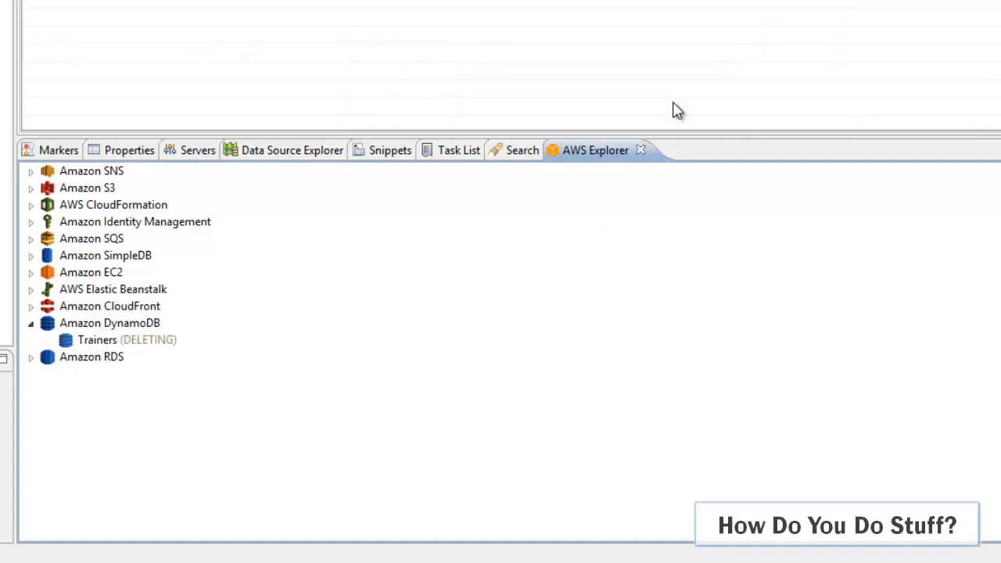